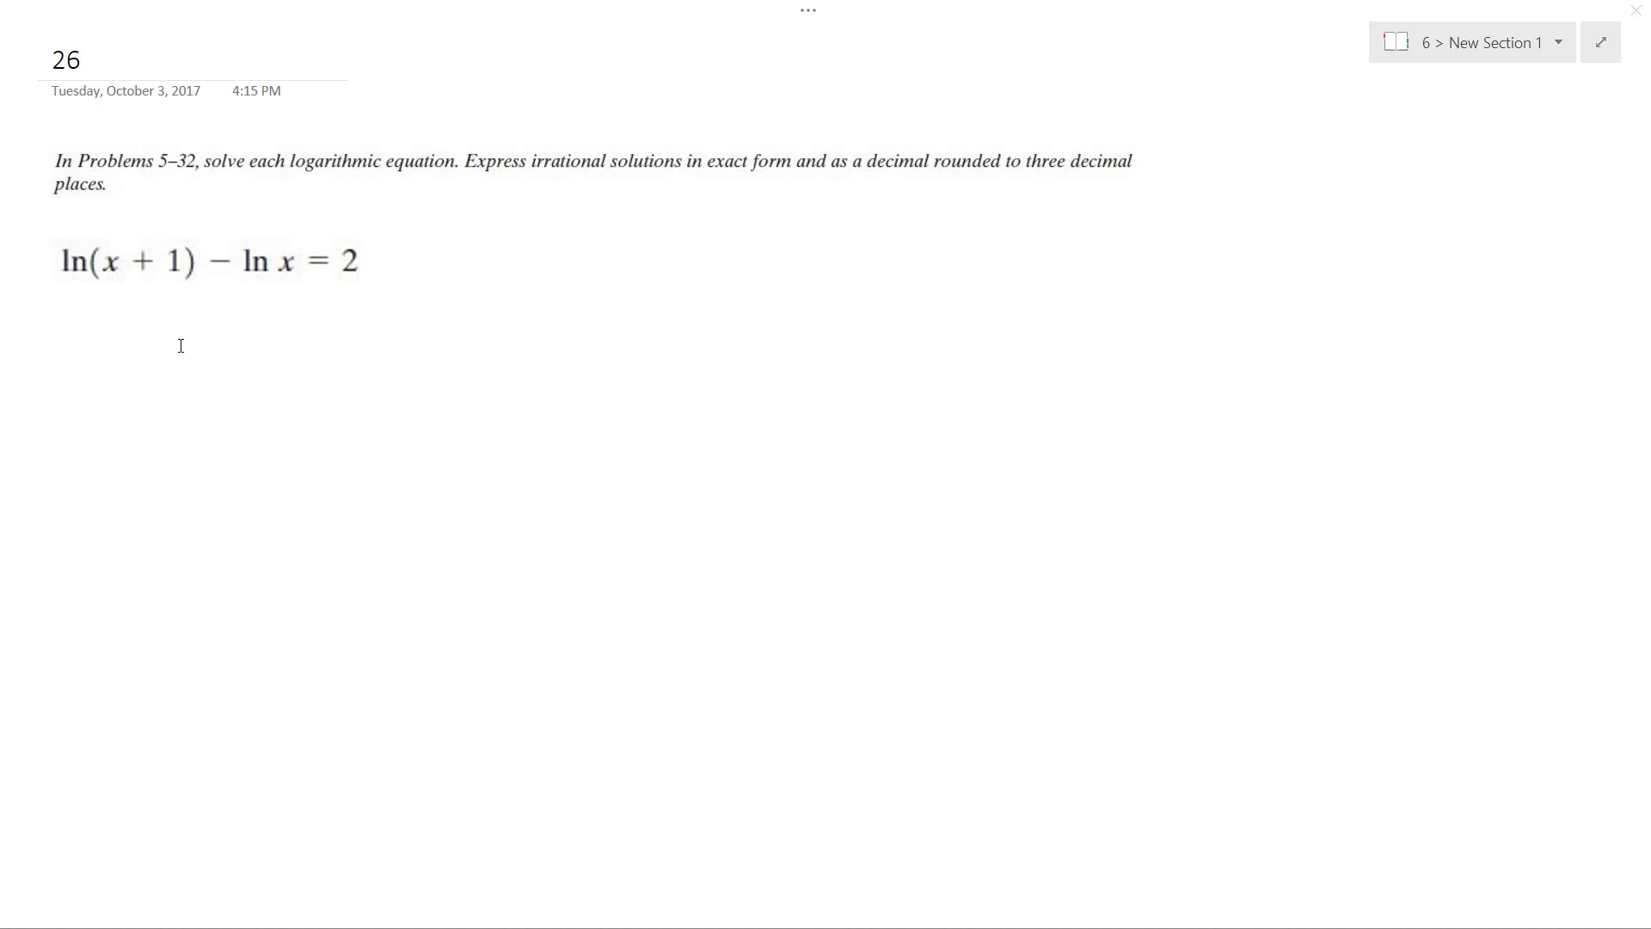
# - Handwrite ln((x+1)/x) = ln e² directly below the typed equation
pyautogui.moveTo(93, 333)
pyautogui.mouseDown()
pyautogui.moveTo(94, 389)
pyautogui.moveTo(122, 390)
pyautogui.mouseUp()
pyautogui.moveTo(150, 331)
pyautogui.mouseDown()
pyautogui.moveTo(159, 435)
pyautogui.moveTo(189, 377)
pyautogui.moveTo(161, 385)
pyautogui.mouseUp()
pyautogui.moveTo(200, 347)
pyautogui.mouseDown()
pyautogui.moveTo(201, 383)
pyautogui.moveTo(215, 366)
pyautogui.mouseUp()
pyautogui.moveTo(227, 328)
pyautogui.mouseDown()
pyautogui.moveTo(233, 384)
pyautogui.moveTo(261, 392)
pyautogui.moveTo(219, 435)
pyautogui.moveTo(191, 435)
pyautogui.mouseUp()
pyautogui.moveTo(247, 314); pyautogui.dragTo(248, 446)
pyautogui.moveTo(327, 393); pyautogui.dragTo(370, 389)
pyautogui.moveTo(329, 380); pyautogui.dragTo(367, 376)
pyautogui.moveTo(415, 326)
pyautogui.mouseDown()
pyautogui.moveTo(444, 390)
pyautogui.moveTo(488, 370)
pyautogui.moveTo(498, 387)
pyautogui.mouseUp()
pyautogui.moveTo(493, 315); pyautogui.dragTo(530, 341)
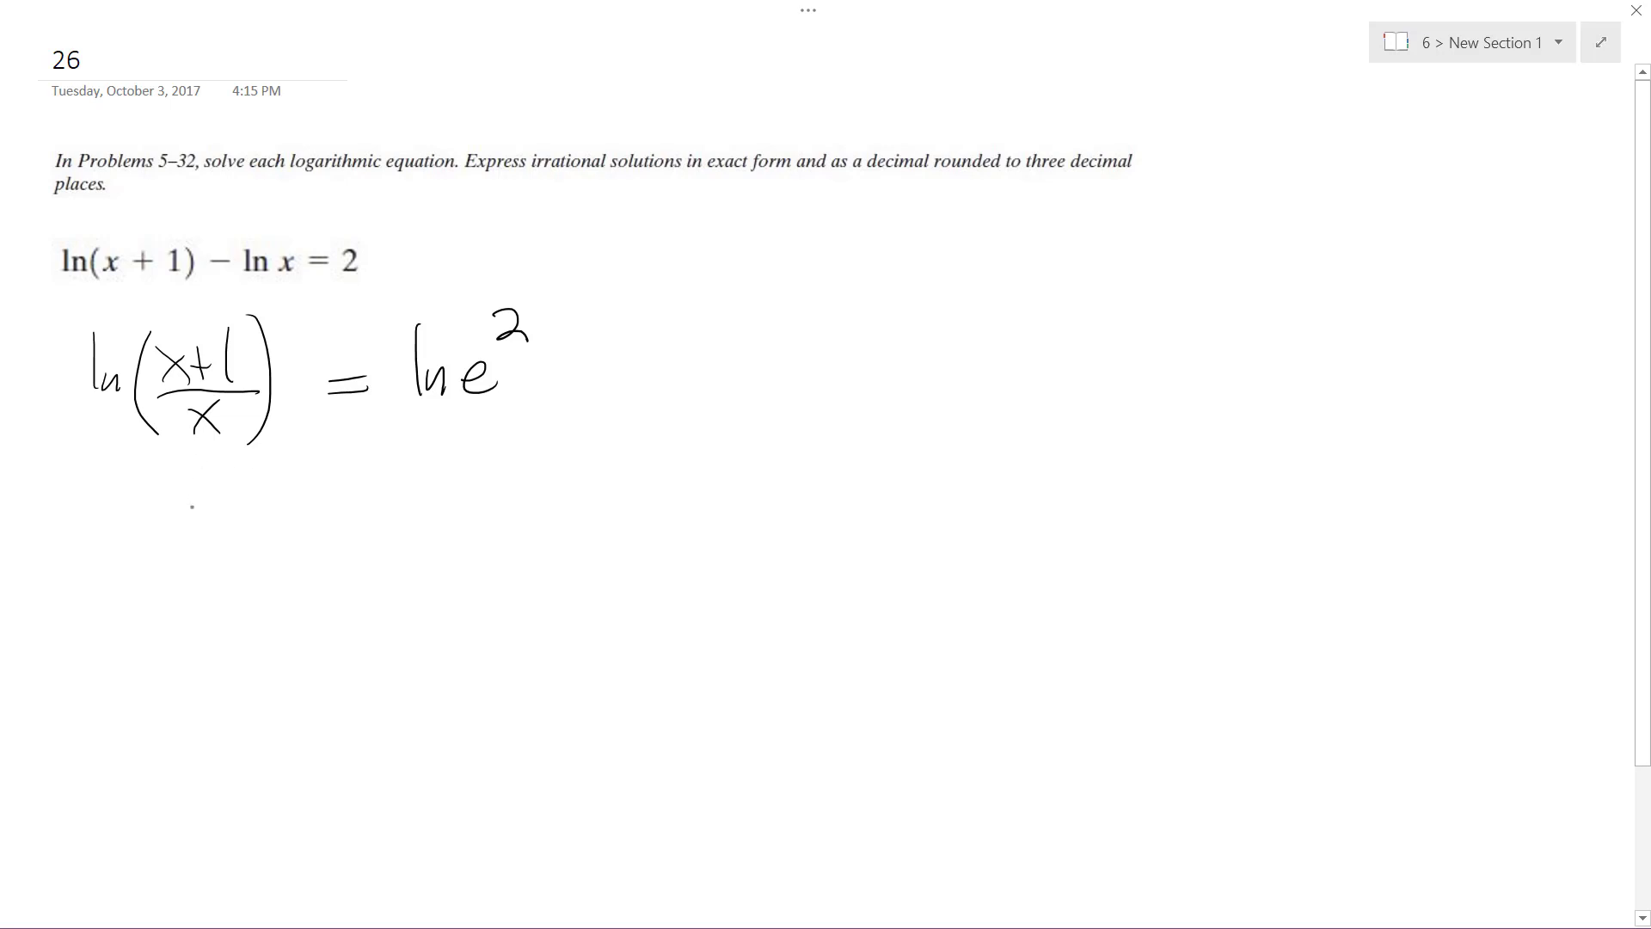
# - Start the second handwritten line with the fraction (x+1)/x followed by an equals sign
pyautogui.moveTo(181, 501)
pyautogui.mouseDown()
pyautogui.moveTo(212, 531)
pyautogui.moveTo(188, 532)
pyautogui.mouseUp()
pyautogui.moveTo(216, 507); pyautogui.dragTo(270, 520)
pyautogui.moveTo(152, 545); pyautogui.dragTo(295, 529)
pyautogui.moveTo(207, 557)
pyautogui.mouseDown()
pyautogui.moveTo(245, 589)
pyautogui.moveTo(218, 575)
pyautogui.mouseUp()
pyautogui.moveTo(295, 532); pyautogui.dragTo(325, 530)
pyautogui.moveTo(299, 545); pyautogui.dragTo(331, 543)
pyautogui.moveTo(372, 480); pyautogui.dragTo(374, 537)
# - Erase the stray stroke and complete the second line as (x+1)/x = e²
pyautogui.click(376, 523)
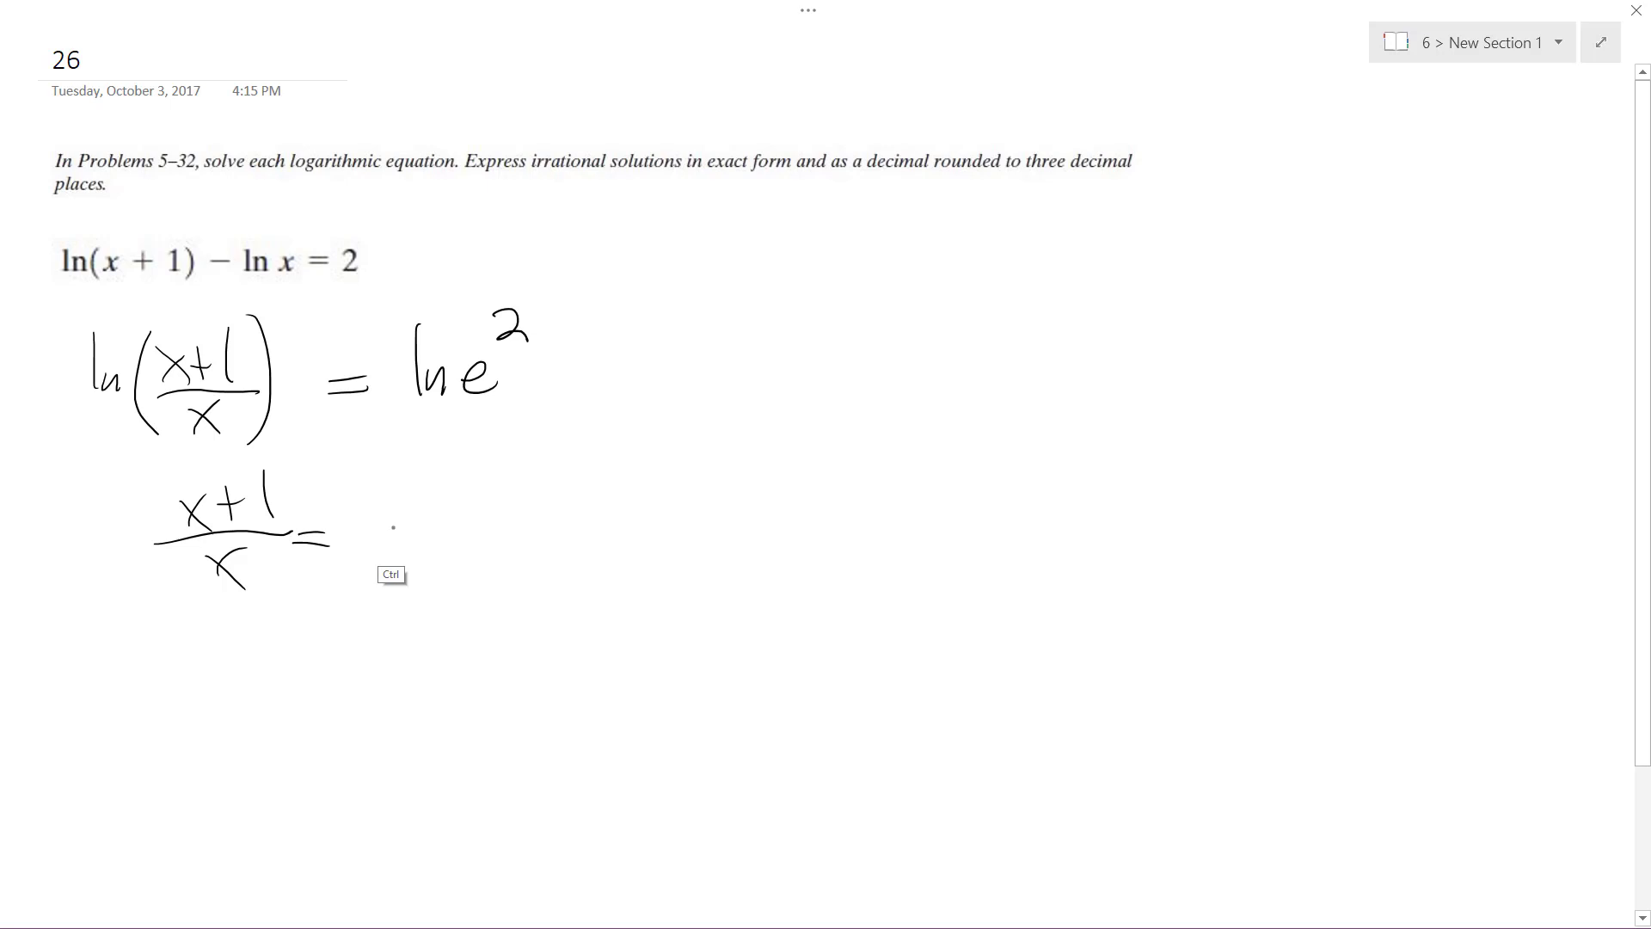
pyautogui.moveTo(376, 540); pyautogui.dragTo(413, 558)
pyautogui.moveTo(423, 485); pyautogui.dragTo(456, 507)
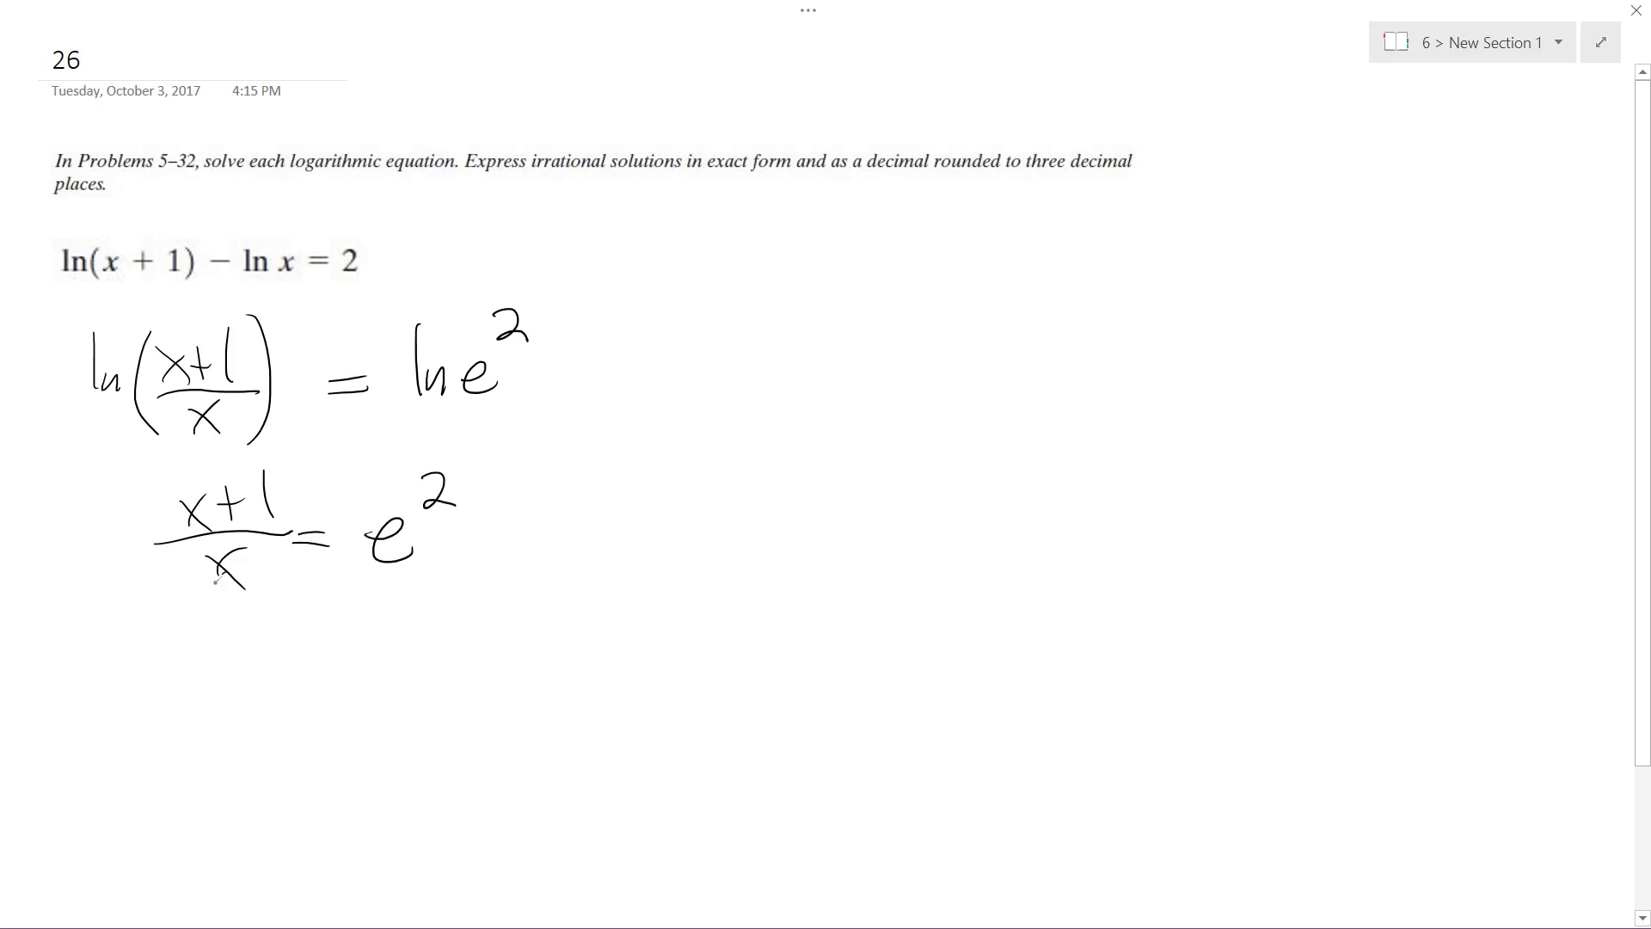
# - Handwrite x+1 = xe² on a new line beneath it
pyautogui.moveTo(150, 662); pyautogui.dragTo(173, 701)
pyautogui.moveTo(171, 661)
pyautogui.mouseDown()
pyautogui.moveTo(151, 702)
pyautogui.moveTo(213, 671)
pyautogui.mouseUp()
pyautogui.moveTo(200, 654); pyautogui.dragTo(200, 688)
pyautogui.moveTo(242, 635)
pyautogui.mouseDown()
pyautogui.moveTo(247, 690)
pyautogui.moveTo(310, 666)
pyautogui.moveTo(440, 680)
pyautogui.mouseUp()
pyautogui.moveTo(442, 616); pyautogui.dragTo(472, 642)
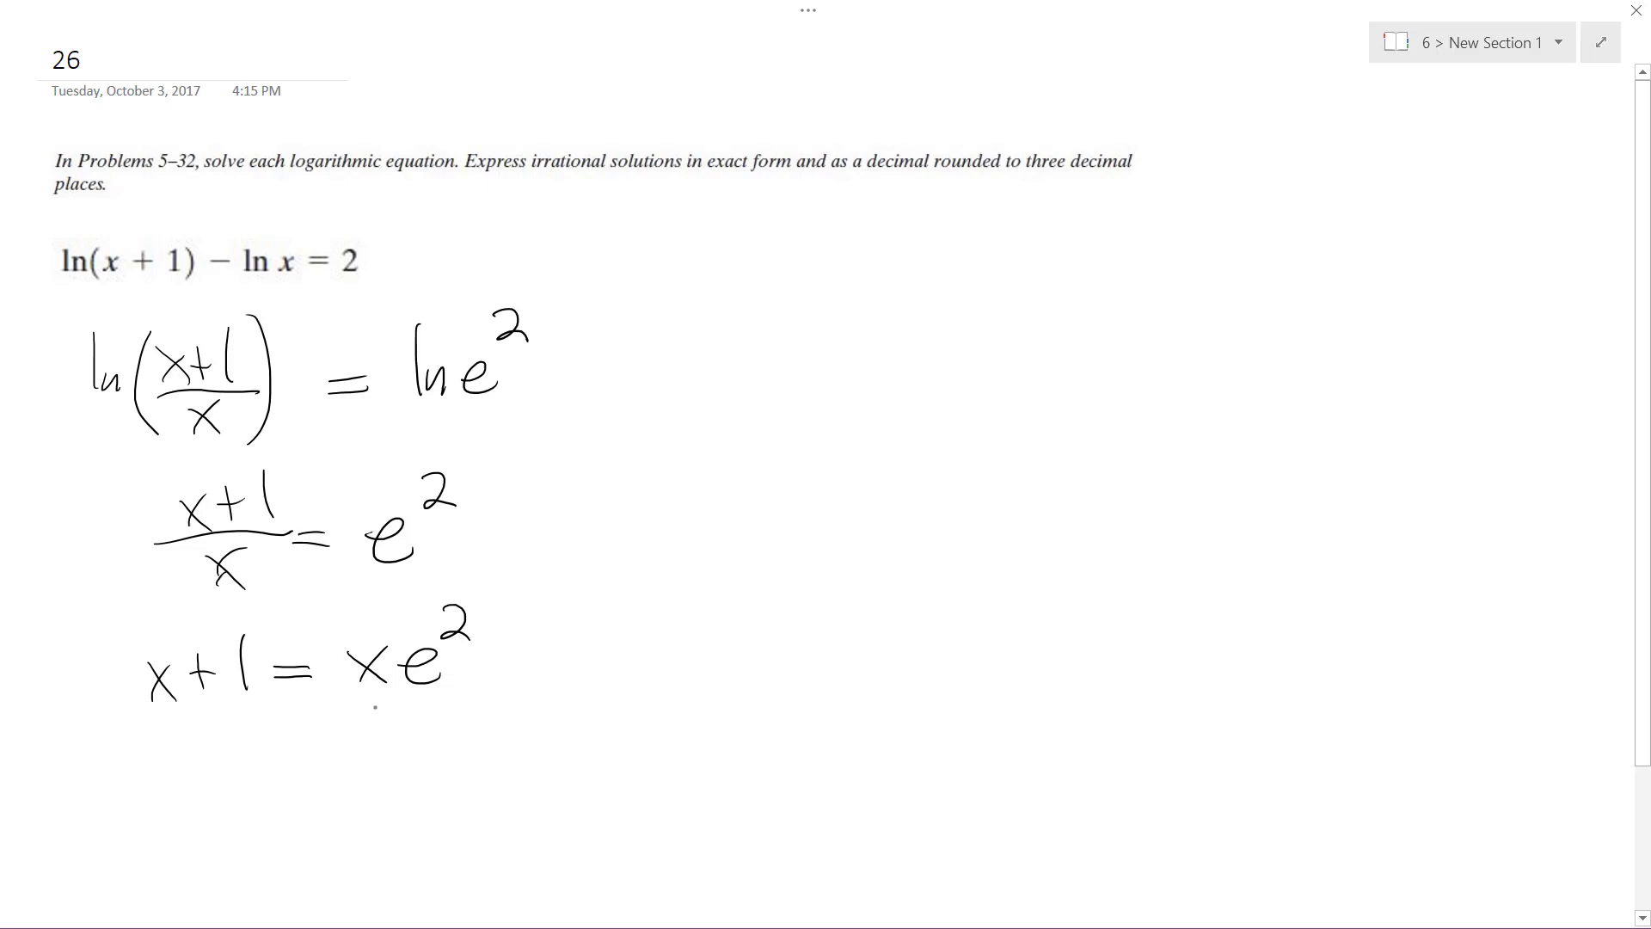
# - Undo the strokes of the x+1 = xe² line to clear it
pyautogui.hotkey('ctrl', 'z')
pyautogui.hotkey('ctrl', 'z')
pyautogui.hotkey('ctrl', 'z')
pyautogui.hotkey('ctrl', 'z')
pyautogui.hotkey('ctrl', 'z')
pyautogui.hotkey('ctrl', 'z')
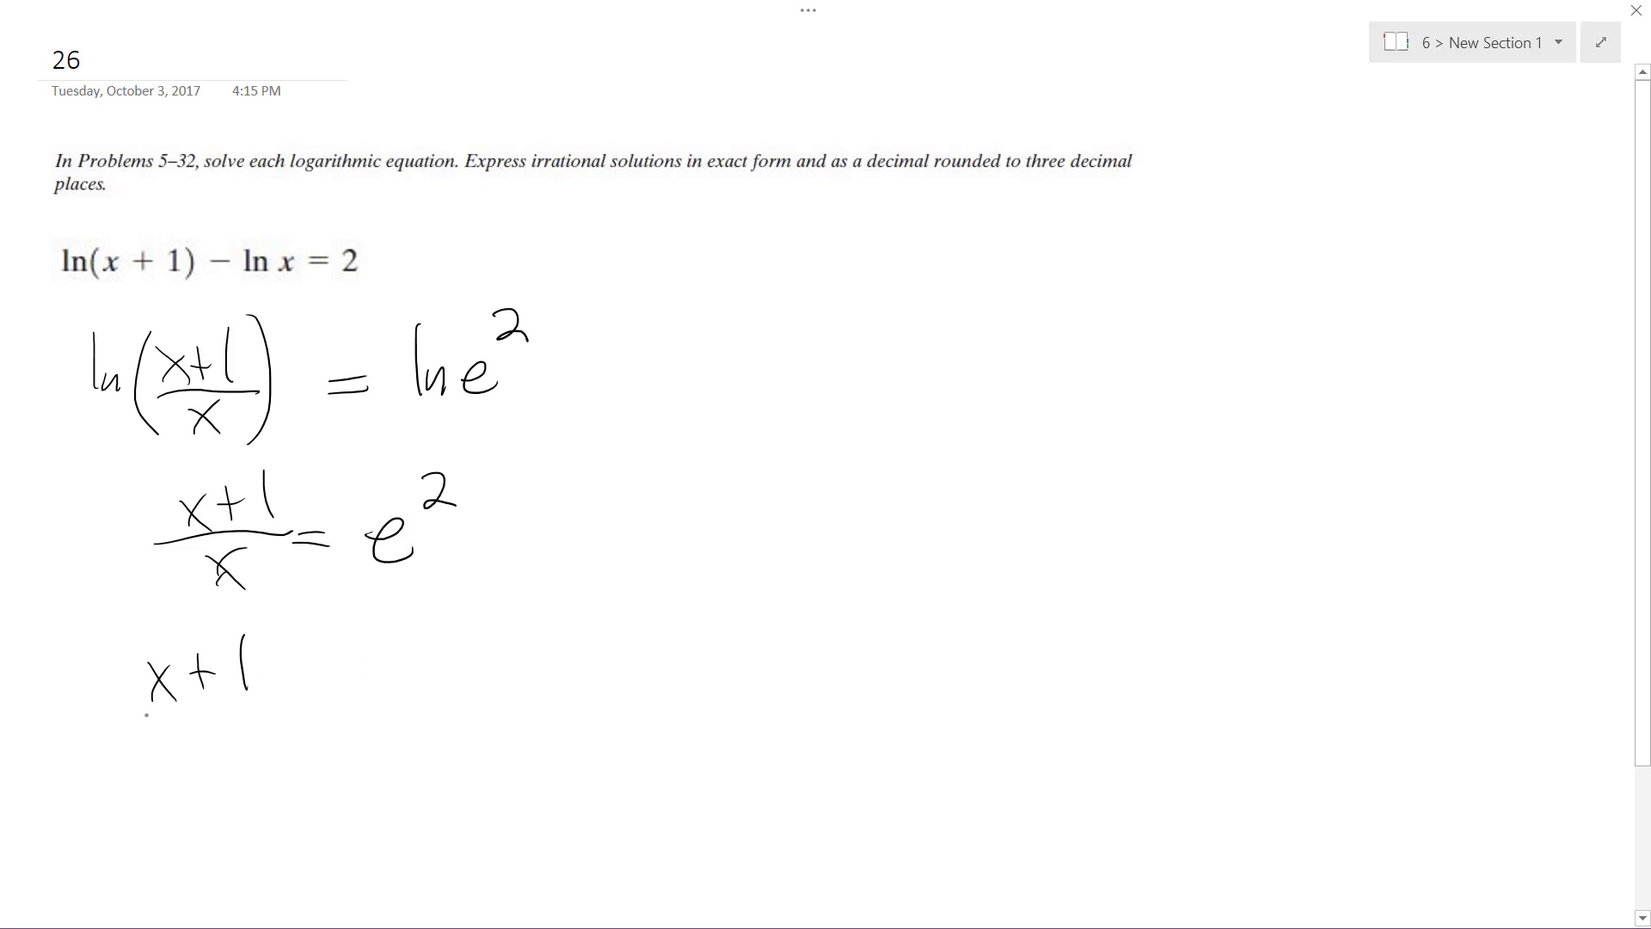
pyautogui.hotkey('ctrl', 'z')
pyautogui.hotkey('ctrl', 'z')
pyautogui.hotkey('ctrl', 'z')
pyautogui.hotkey('ctrl', 'z')
pyautogui.hotkey('ctrl', 'z')
# - Handwrite 1 + 1/x = e² as the new third line
pyautogui.moveTo(165, 642)
pyautogui.mouseDown()
pyautogui.moveTo(167, 707)
pyautogui.moveTo(237, 688)
pyautogui.mouseUp()
pyautogui.moveTo(260, 682); pyautogui.dragTo(280, 680)
pyautogui.moveTo(289, 629); pyautogui.dragTo(307, 681)
pyautogui.moveTo(277, 697)
pyautogui.mouseDown()
pyautogui.moveTo(304, 726)
pyautogui.moveTo(278, 726)
pyautogui.mouseUp()
pyautogui.moveTo(352, 674); pyautogui.dragTo(377, 675)
pyautogui.moveTo(350, 685); pyautogui.dragTo(472, 688)
pyautogui.moveTo(479, 616); pyautogui.dragTo(481, 640)
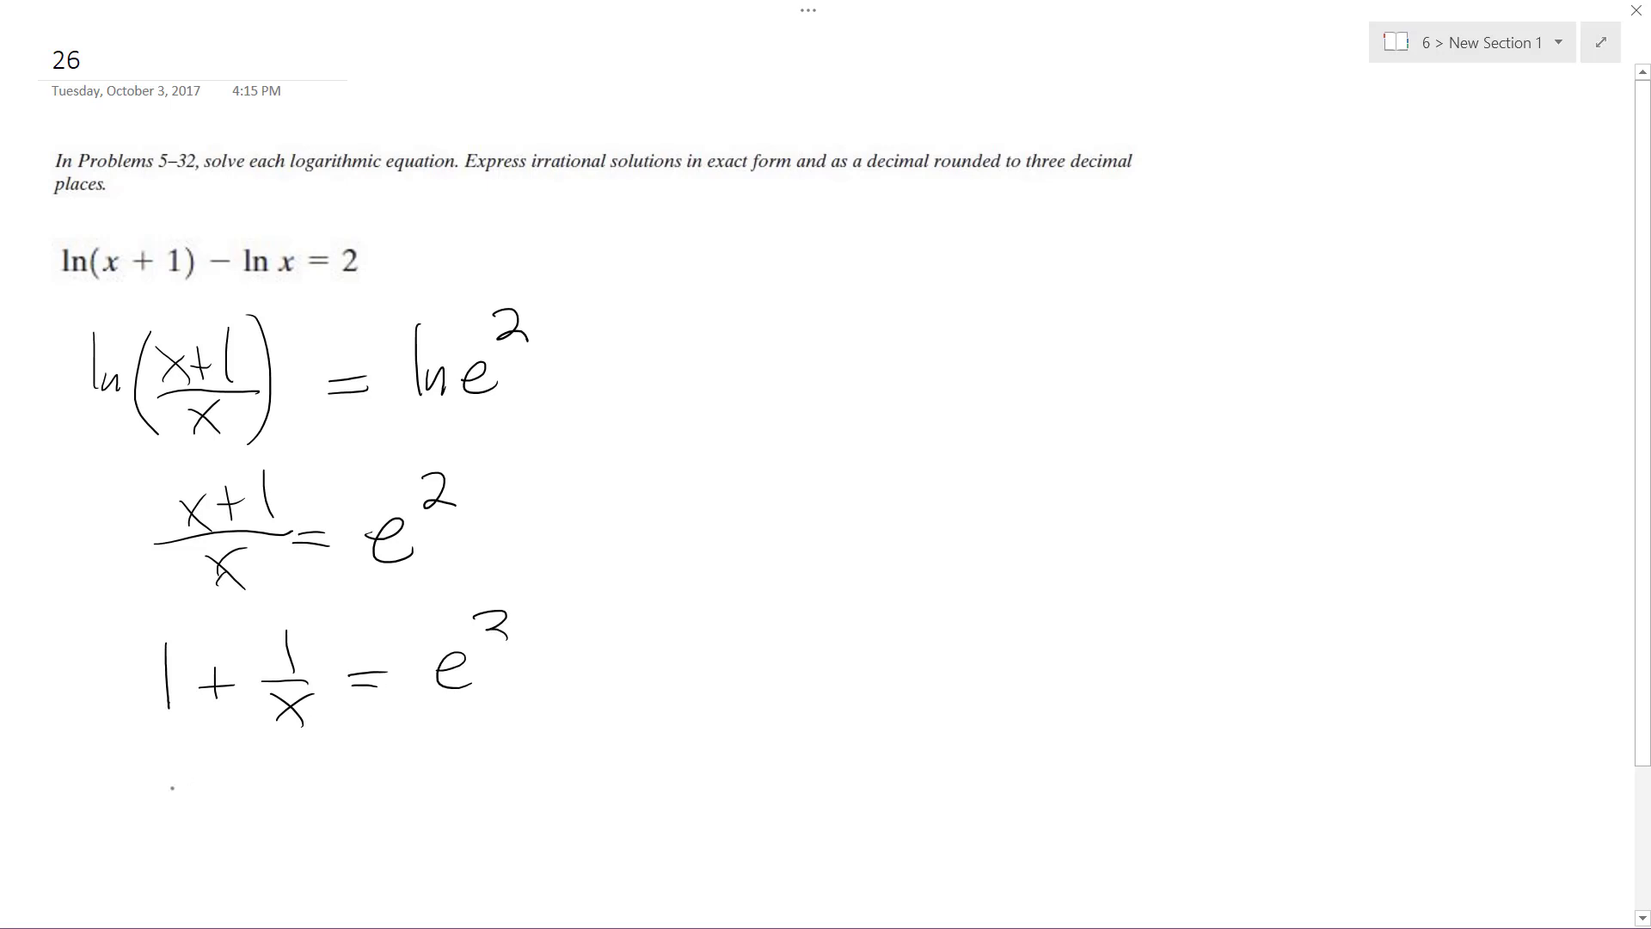
# - Handwrite 1/x = e² − 1 on the next line
pyautogui.moveTo(190, 746); pyautogui.dragTo(191, 803)
pyautogui.moveTo(152, 808)
pyautogui.mouseDown()
pyautogui.moveTo(215, 808)
pyautogui.moveTo(210, 858)
pyautogui.mouseUp()
pyautogui.moveTo(211, 808)
pyautogui.mouseDown()
pyautogui.moveTo(178, 858)
pyautogui.moveTo(298, 796)
pyautogui.moveTo(379, 803)
pyautogui.mouseUp()
pyautogui.moveTo(382, 755); pyautogui.dragTo(457, 786)
pyautogui.moveTo(482, 727); pyautogui.dragTo(489, 800)
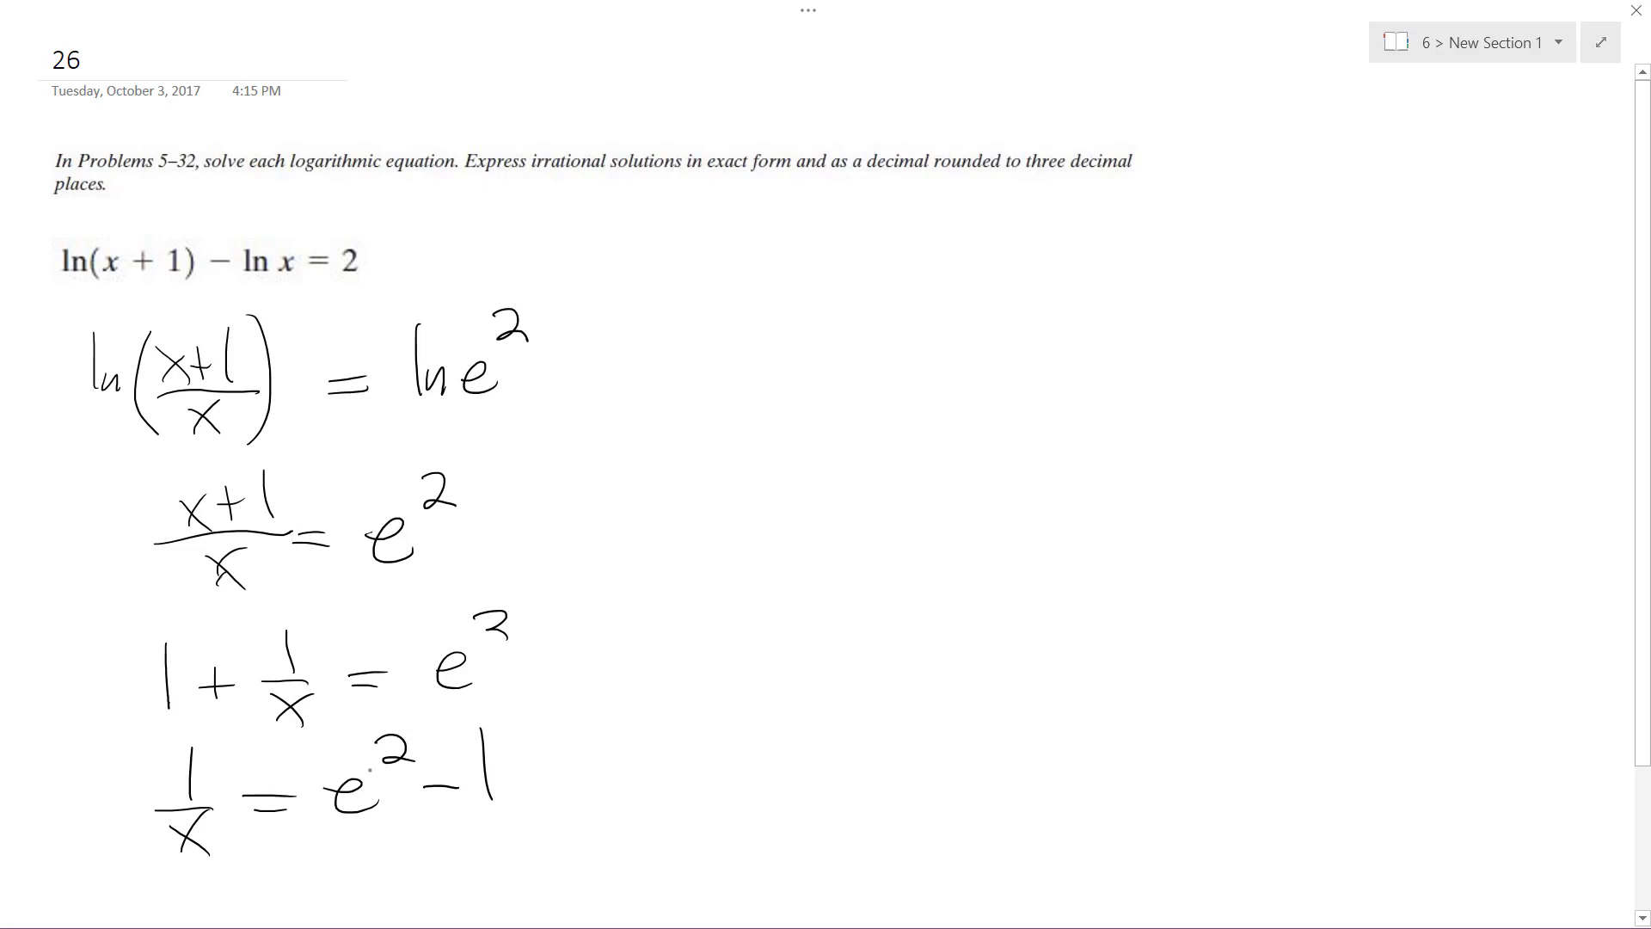
# - Handwrite the final answer x = 1/(e² − 1) to the right of the steps
pyautogui.moveTo(693, 718)
pyautogui.mouseDown()
pyautogui.moveTo(738, 758)
pyautogui.moveTo(711, 760)
pyautogui.moveTo(815, 732)
pyautogui.mouseUp()
pyautogui.moveTo(773, 741); pyautogui.dragTo(816, 740)
pyautogui.moveTo(934, 635)
pyautogui.mouseDown()
pyautogui.moveTo(937, 708)
pyautogui.moveTo(1033, 717)
pyautogui.mouseUp()
pyautogui.moveTo(862, 789)
pyautogui.mouseDown()
pyautogui.moveTo(880, 772)
pyautogui.moveTo(900, 800)
pyautogui.moveTo(934, 772)
pyautogui.moveTo(998, 803)
pyautogui.mouseUp()
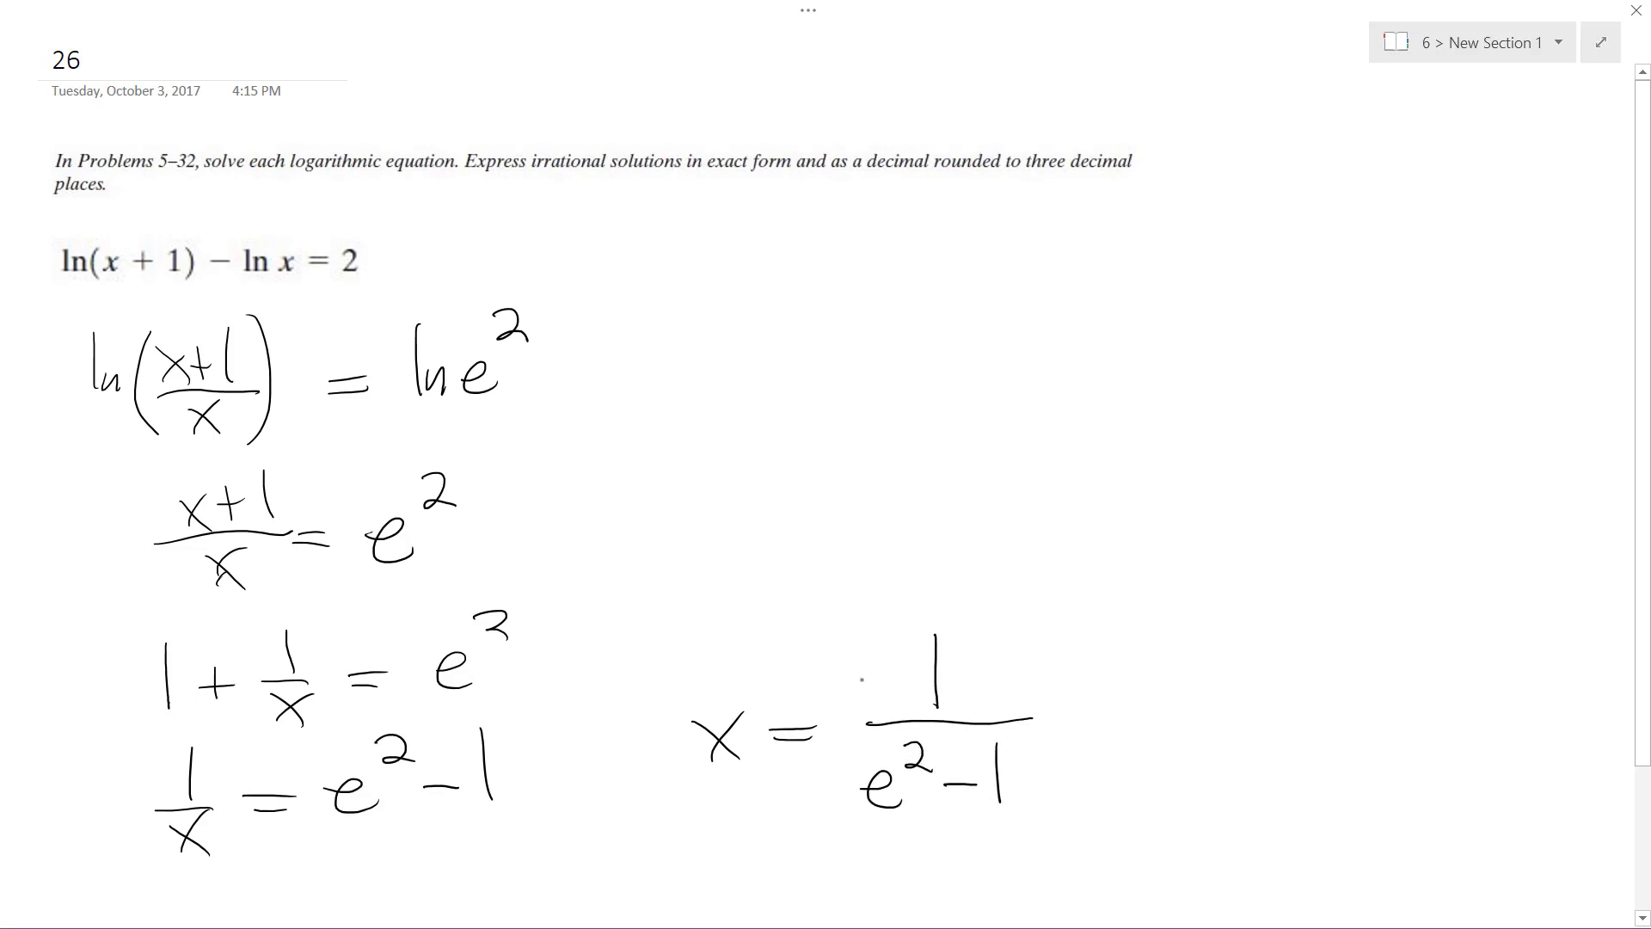